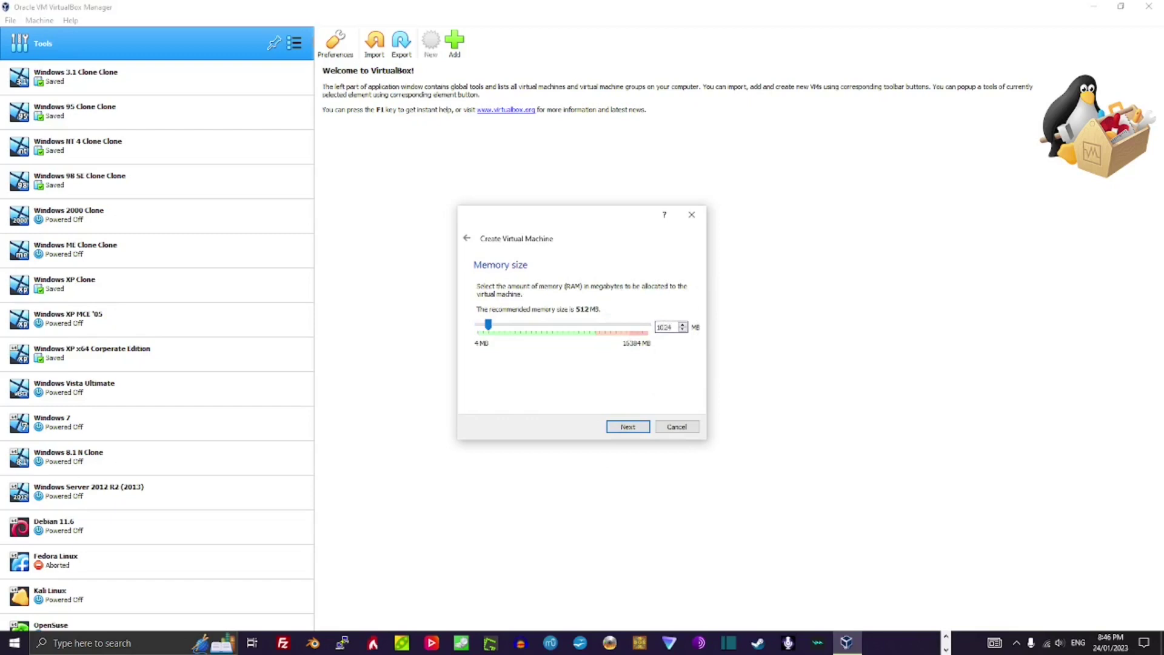
Finish creating the Windows Vista virtual machine with 1024 MB of memory and a new 64.00 GB virtual hard disk.
click(628, 426)
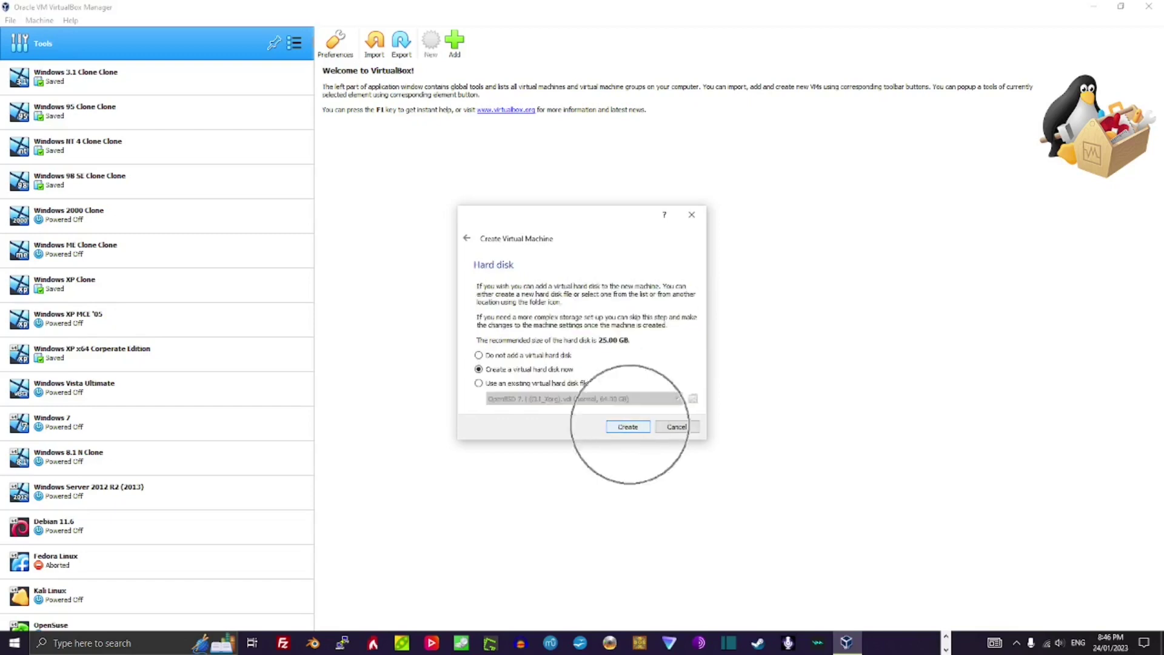
click(632, 447)
click(633, 447)
click(667, 332)
double_click(679, 331)
text(64.00 GB)
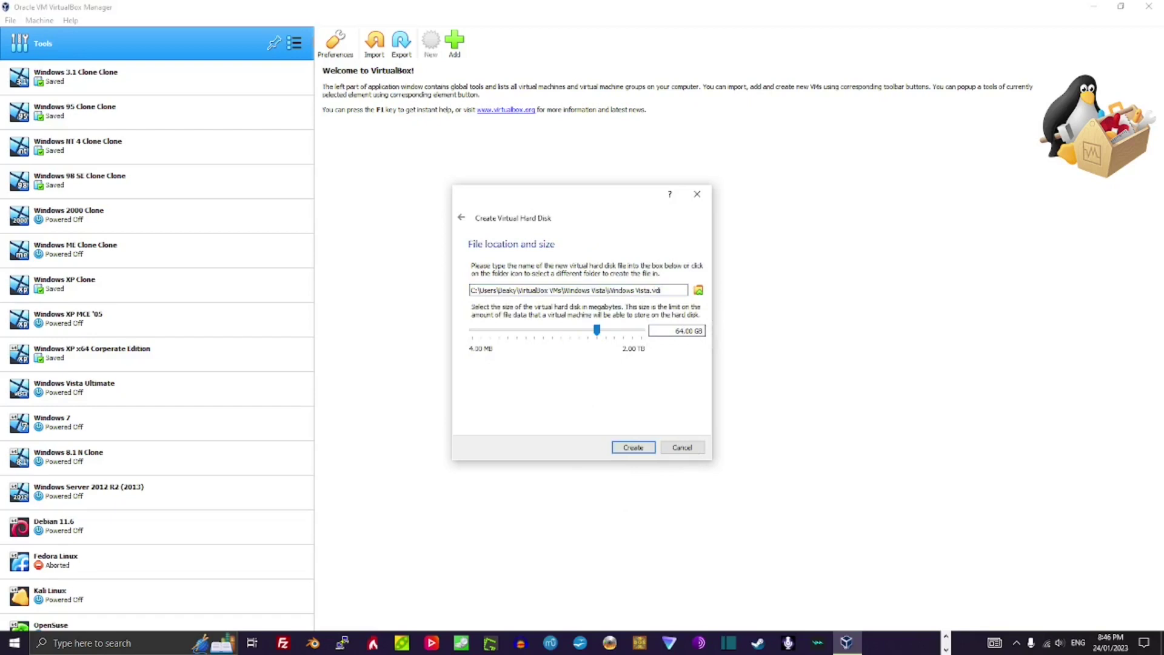
click(633, 447)
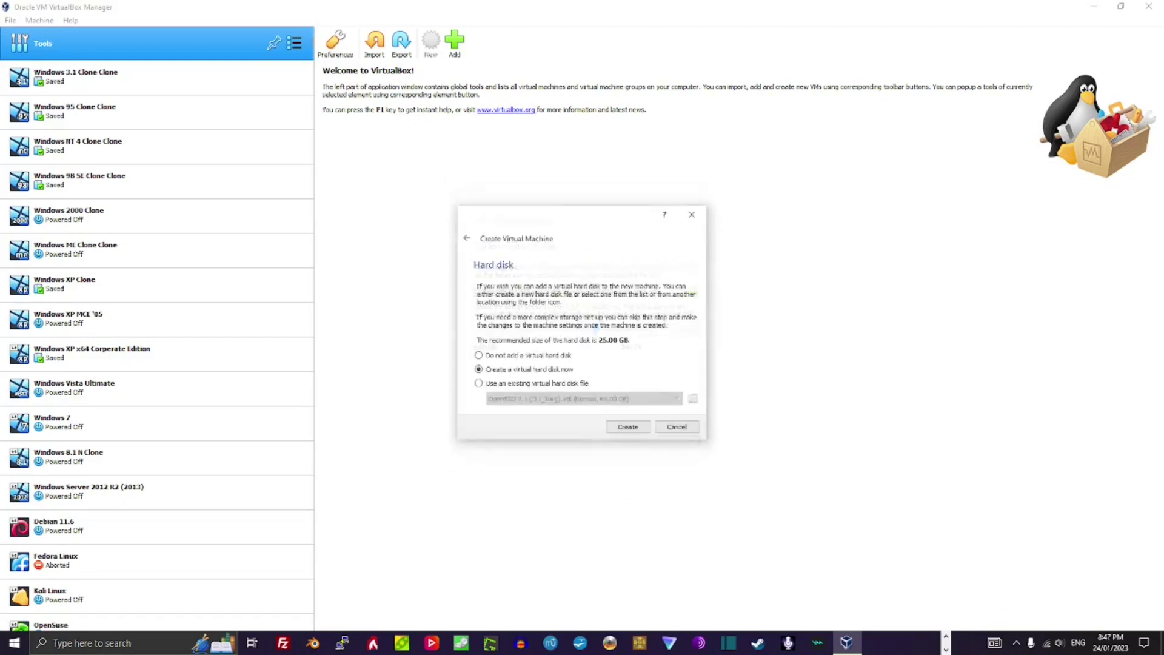
In the Windows Vista machine's system settings, turn off the hardware clock in UTC time and enable PAE/NX.
click(353, 42)
click(425, 208)
click(541, 366)
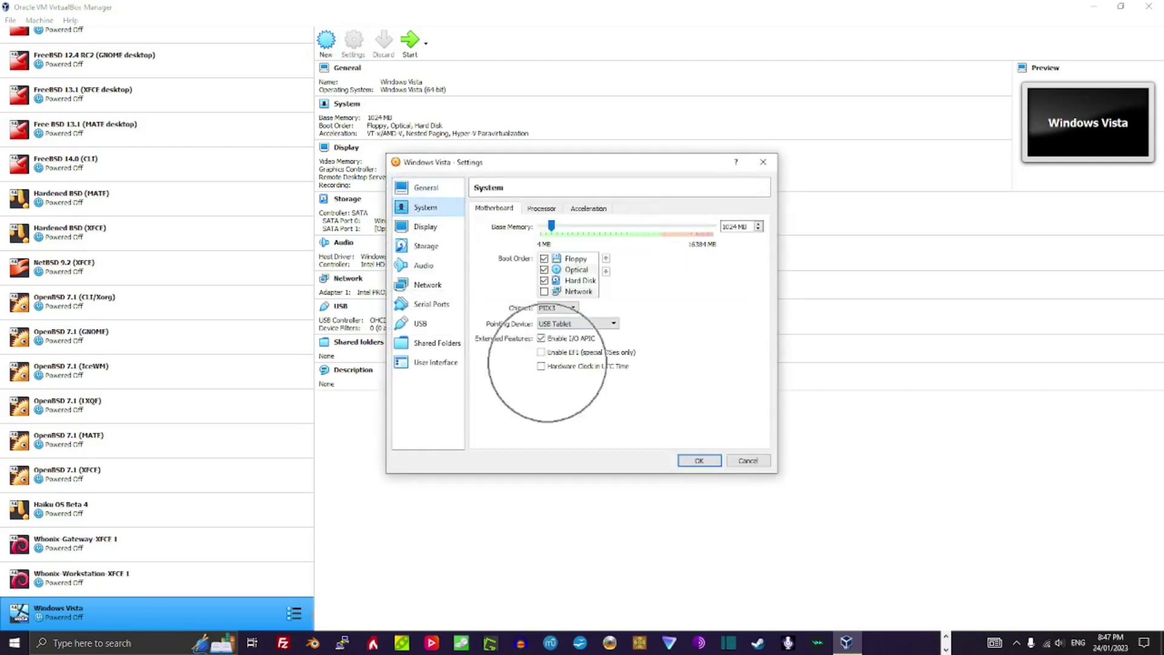
click(541, 208)
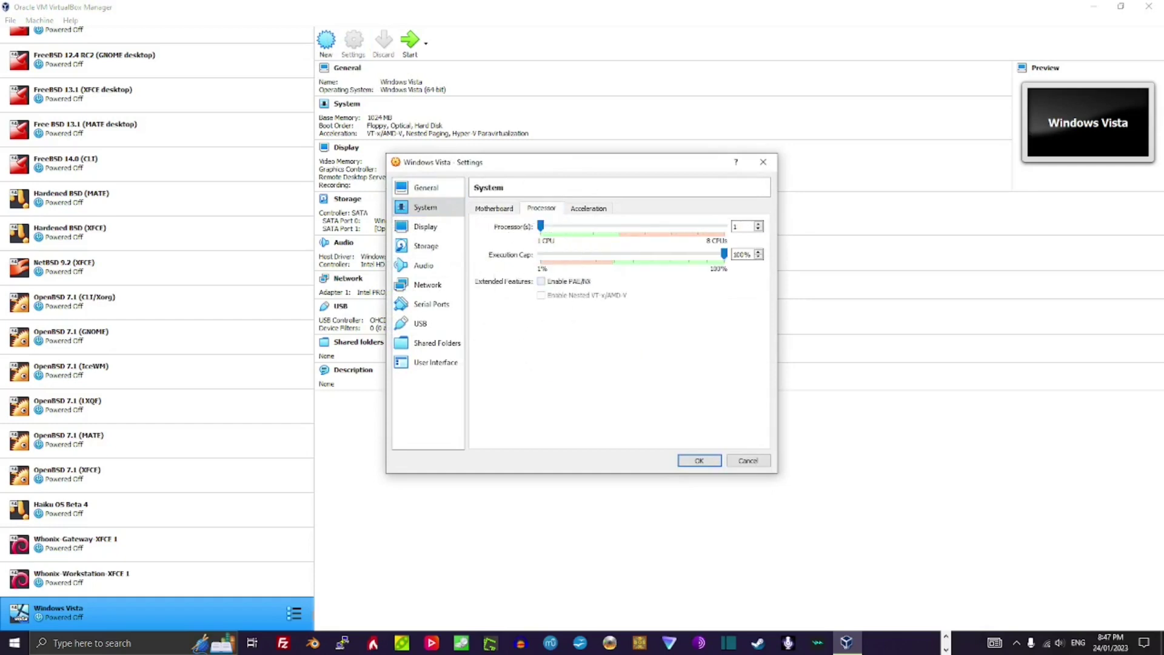
Enable 3D acceleration for the virtual machine's display and raise its video memory to the maximum.
click(426, 227)
drag(578, 226, 721, 227)
click(559, 329)
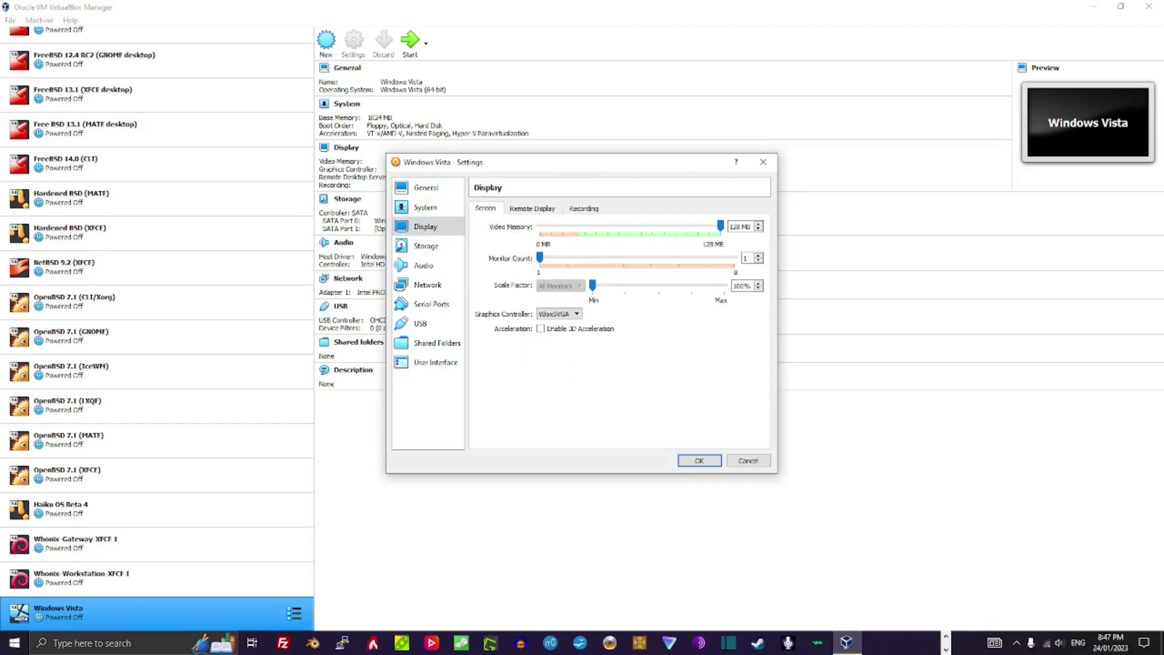
drag(630, 226, 720, 227)
Load the Windows Vista Ultimate ISO from Downloads into the empty optical drive and save the machine settings.
click(427, 246)
click(524, 250)
click(765, 220)
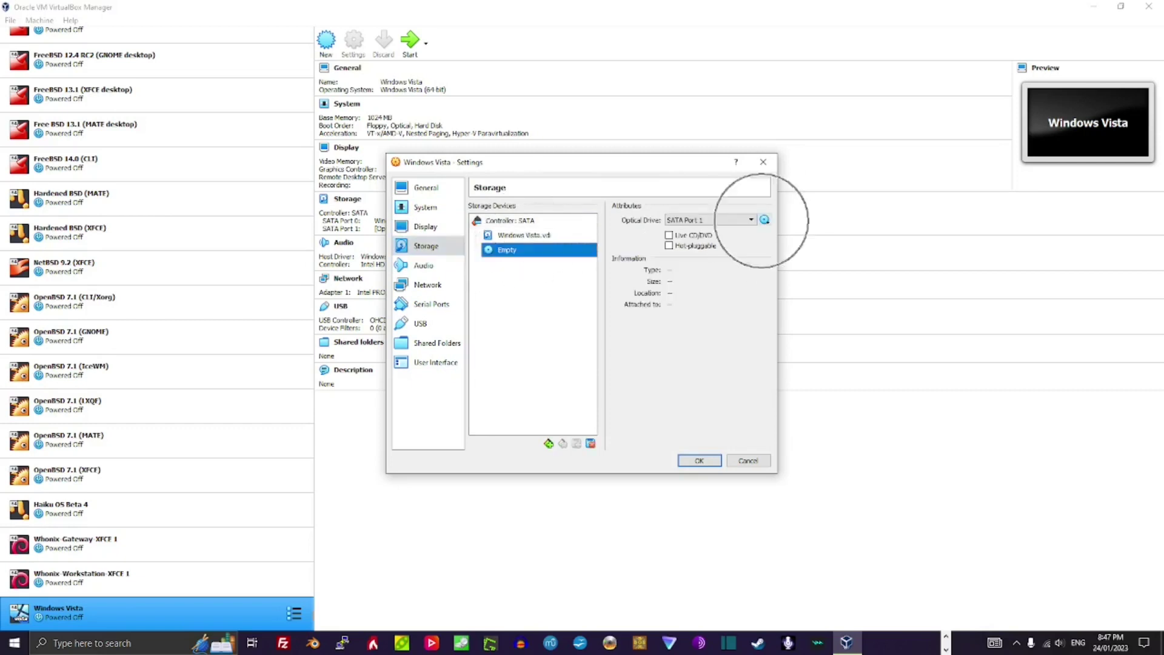
click(766, 250)
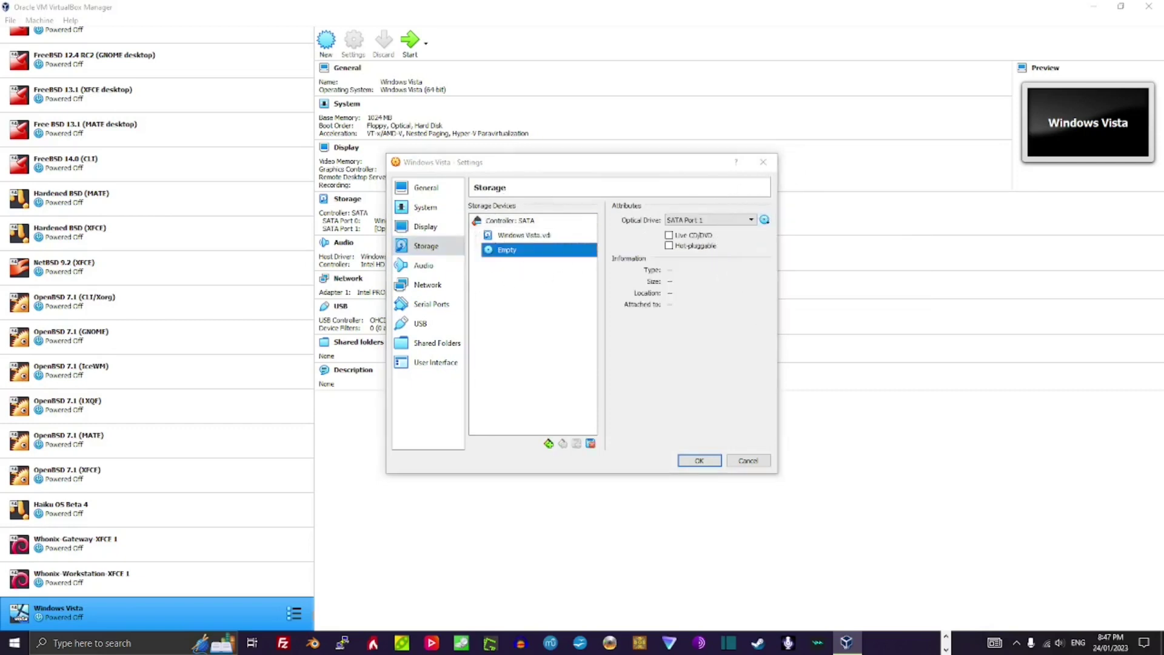
scroll(576, 320, down, 2)
scroll(577, 320, down, 1)
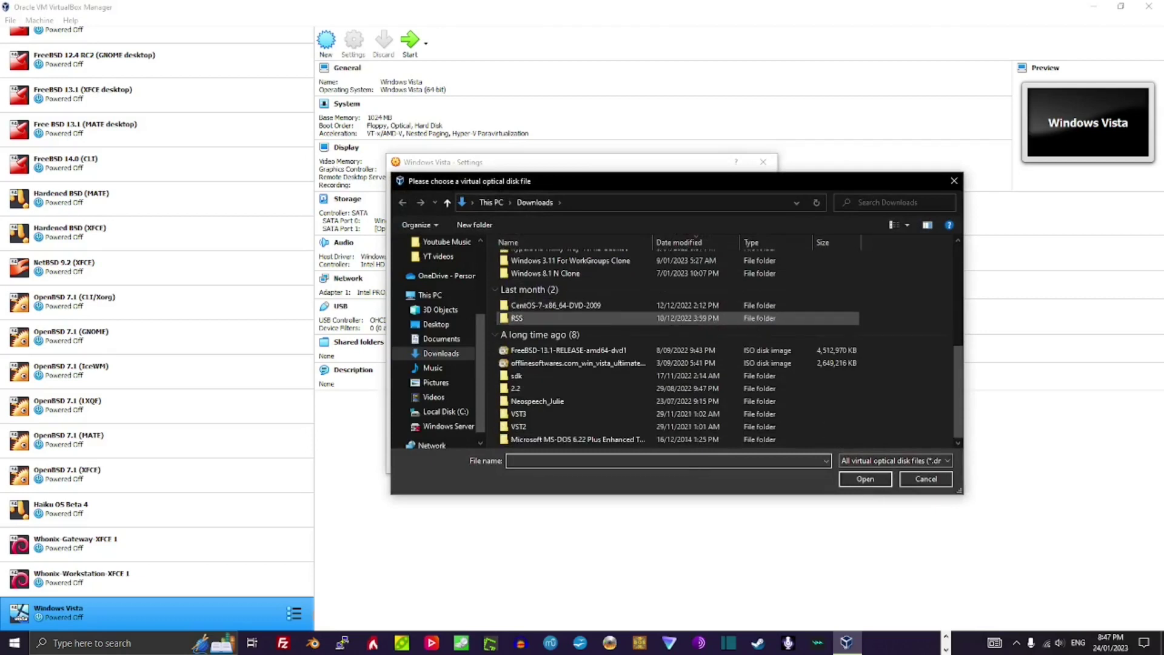
double_click(576, 363)
click(692, 459)
Start the Windows Vista machine in a maximized window and begin the installation with English language and US keyboard.
click(410, 41)
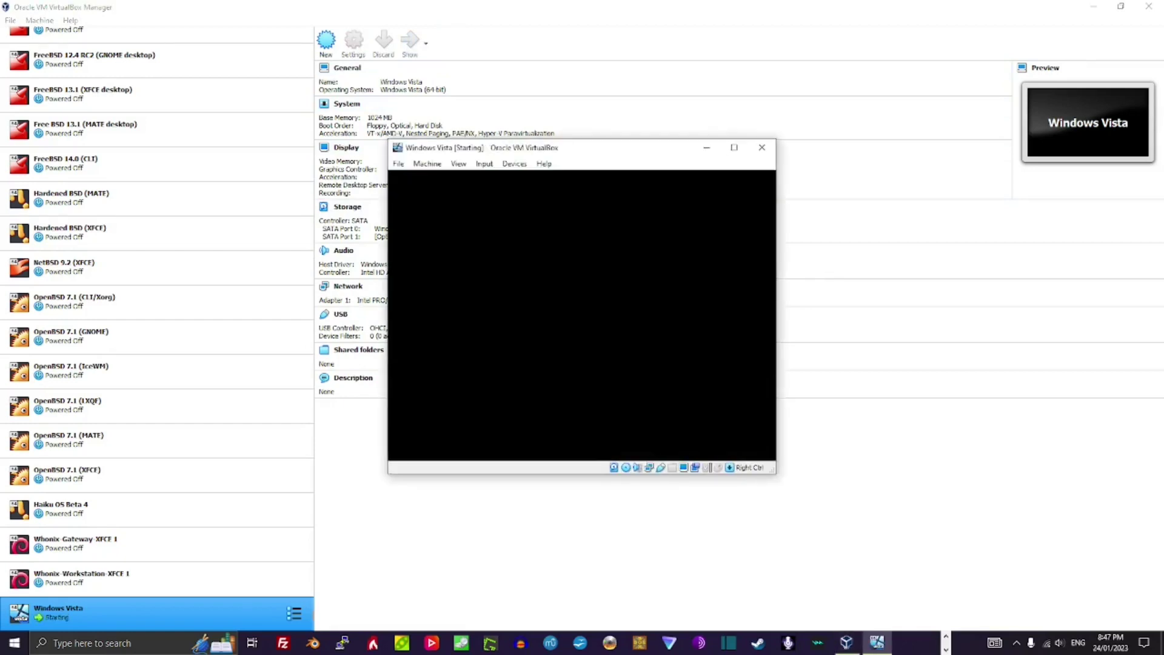
click(735, 147)
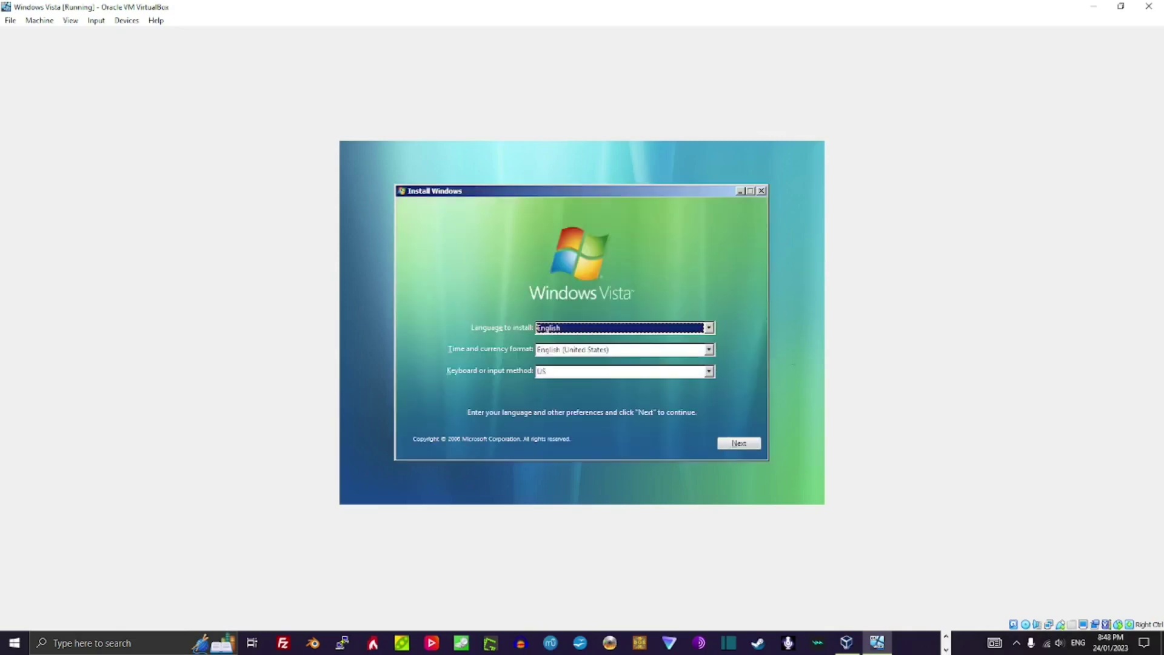
click(747, 447)
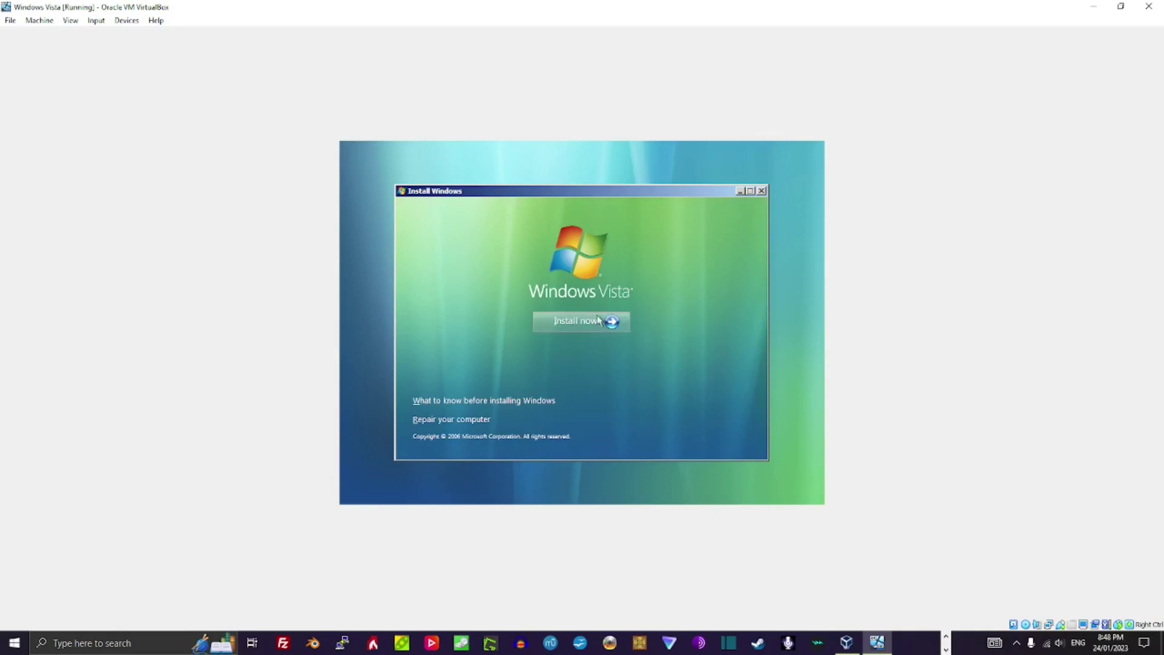
click(614, 322)
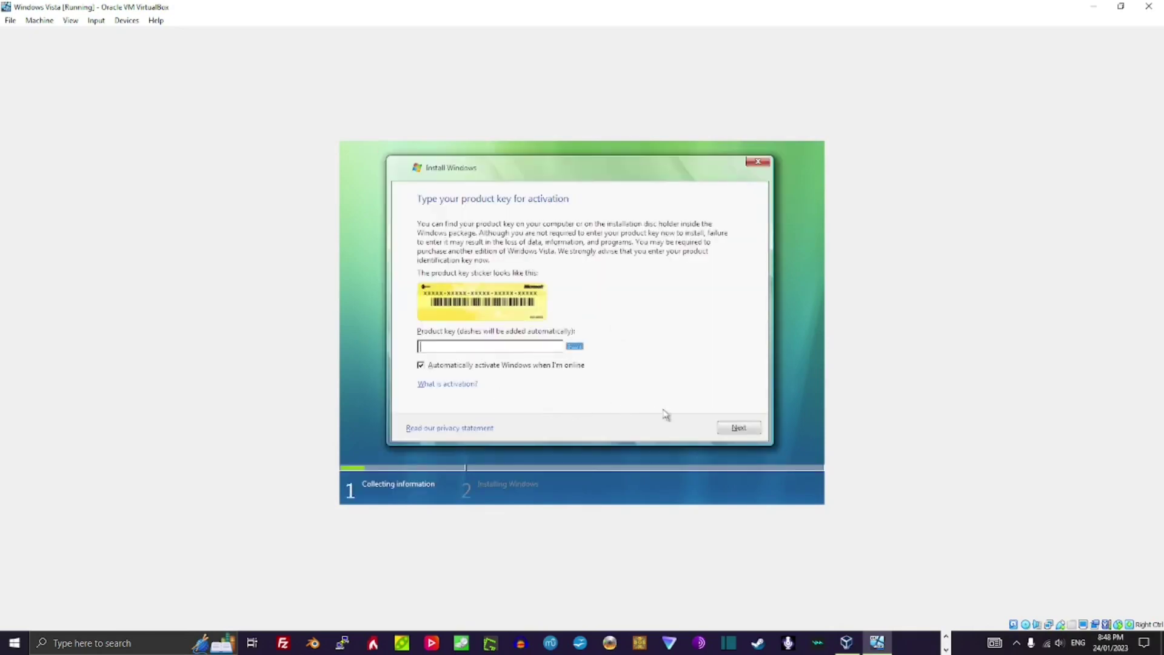
Skip entering the product key and choose Windows Vista HOMEPREMIUM as the purchased edition.
click(738, 430)
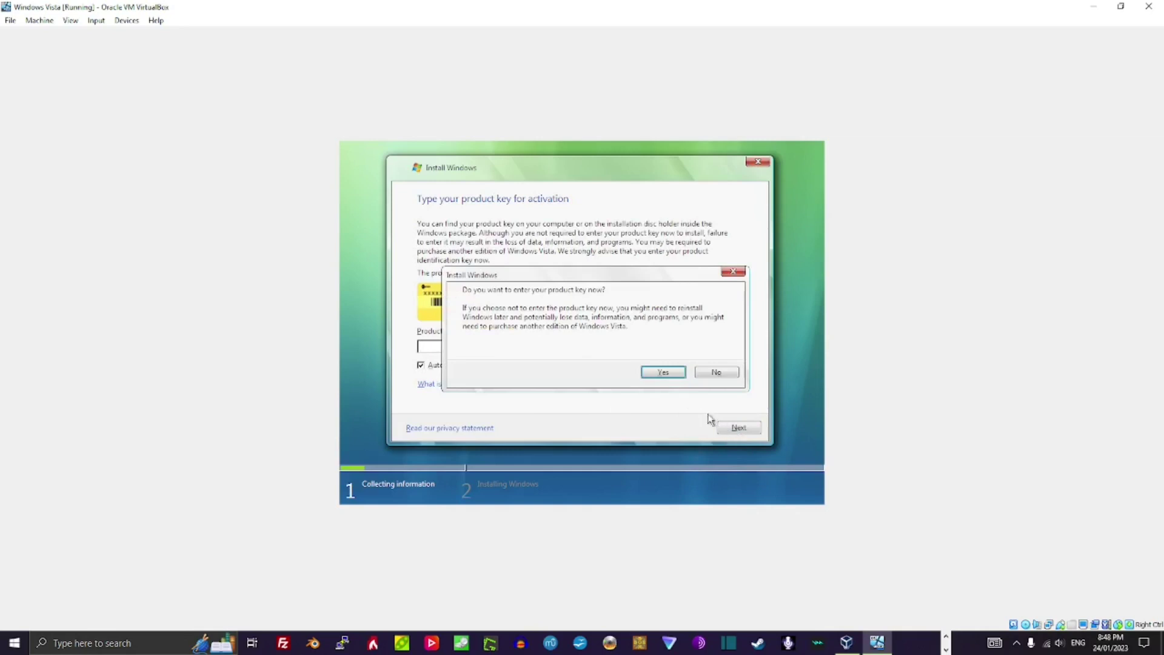
click(720, 376)
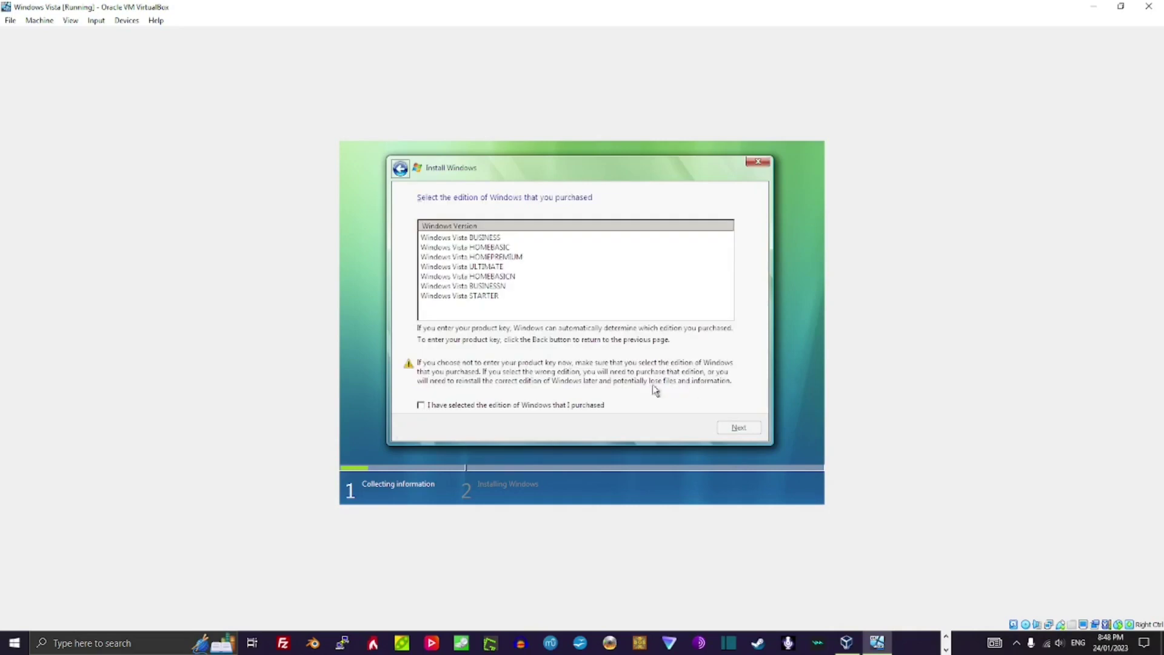
click(467, 407)
click(510, 258)
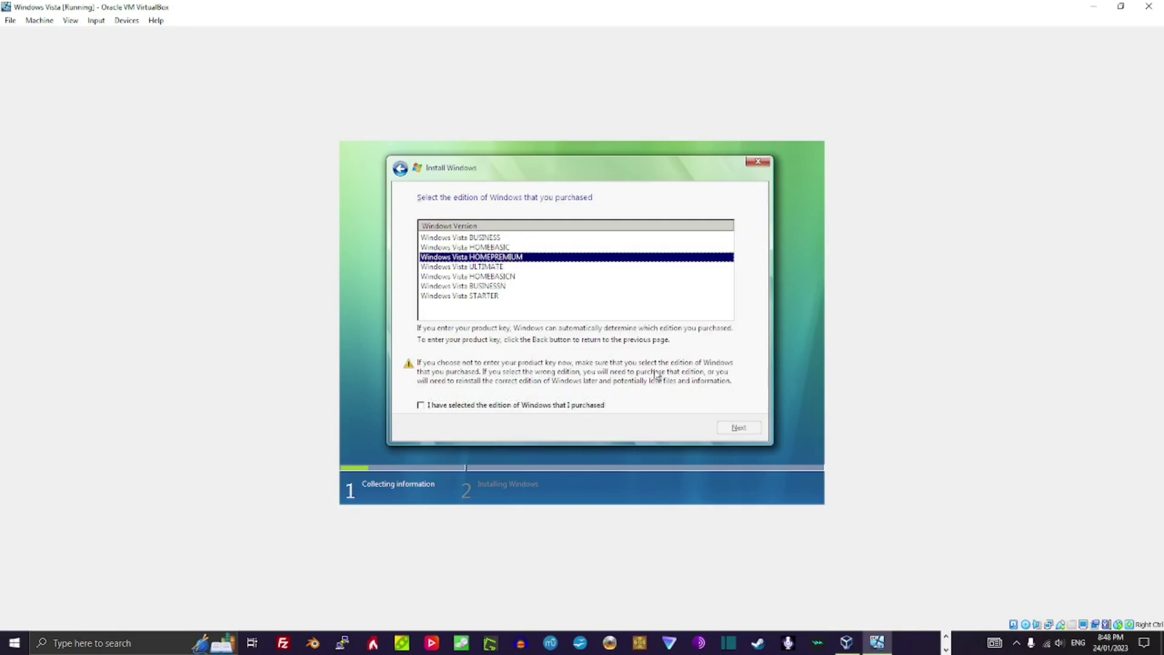
click(515, 405)
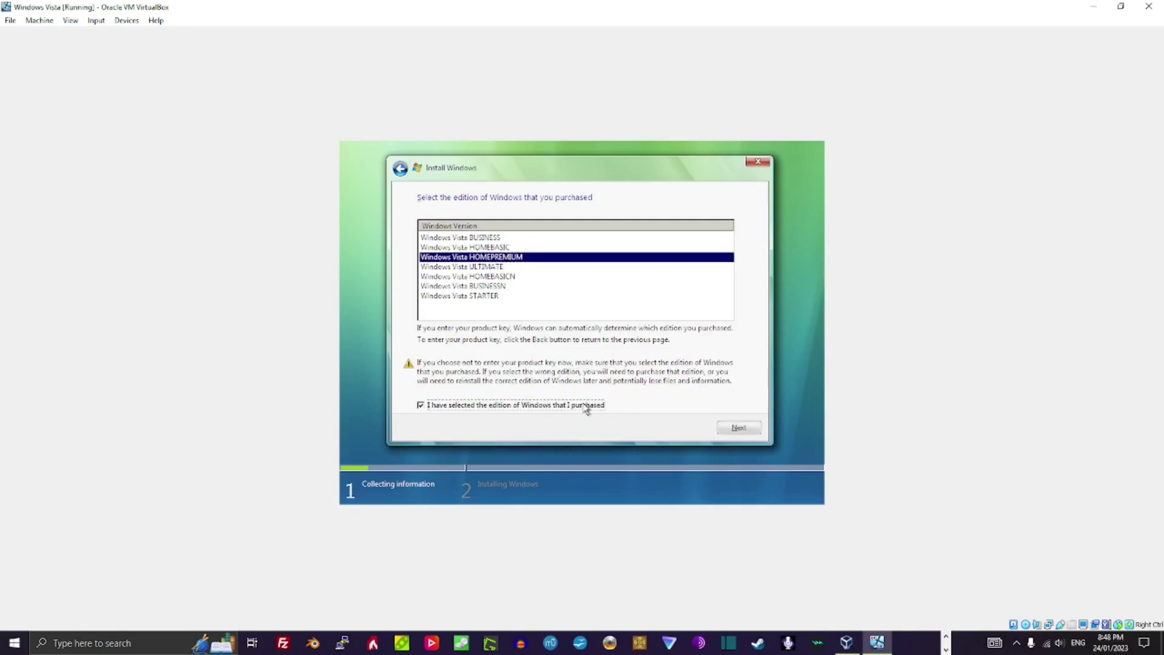
click(730, 428)
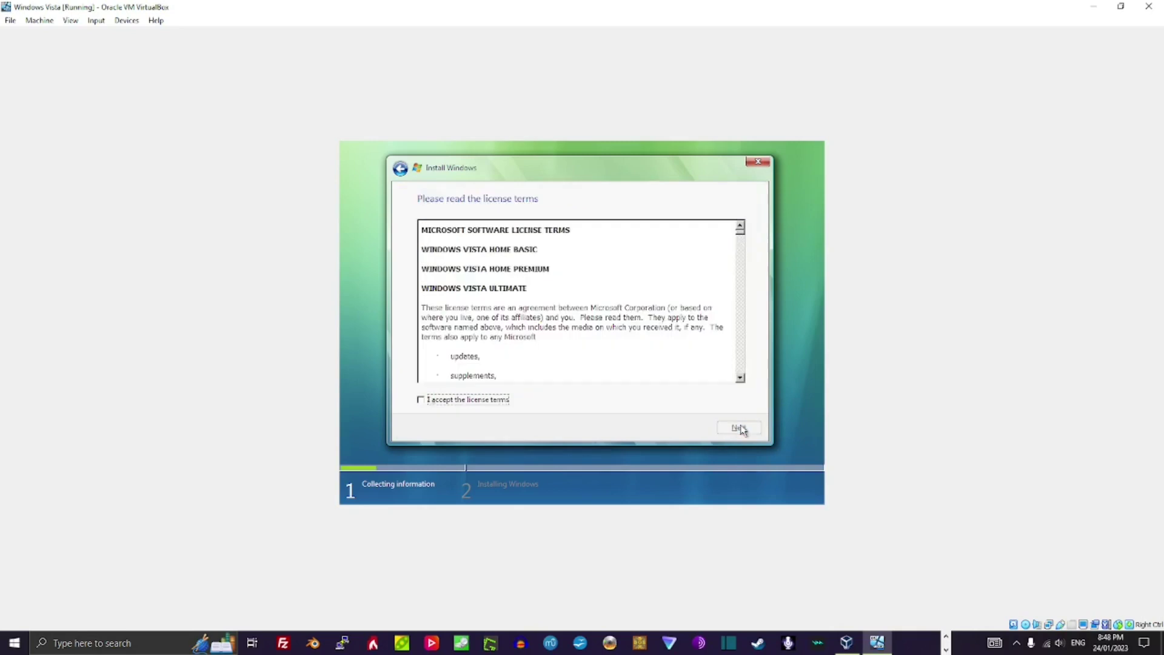
Accept the license terms and install Windows on the unallocated space of Disk 0.
click(508, 401)
click(745, 434)
click(576, 307)
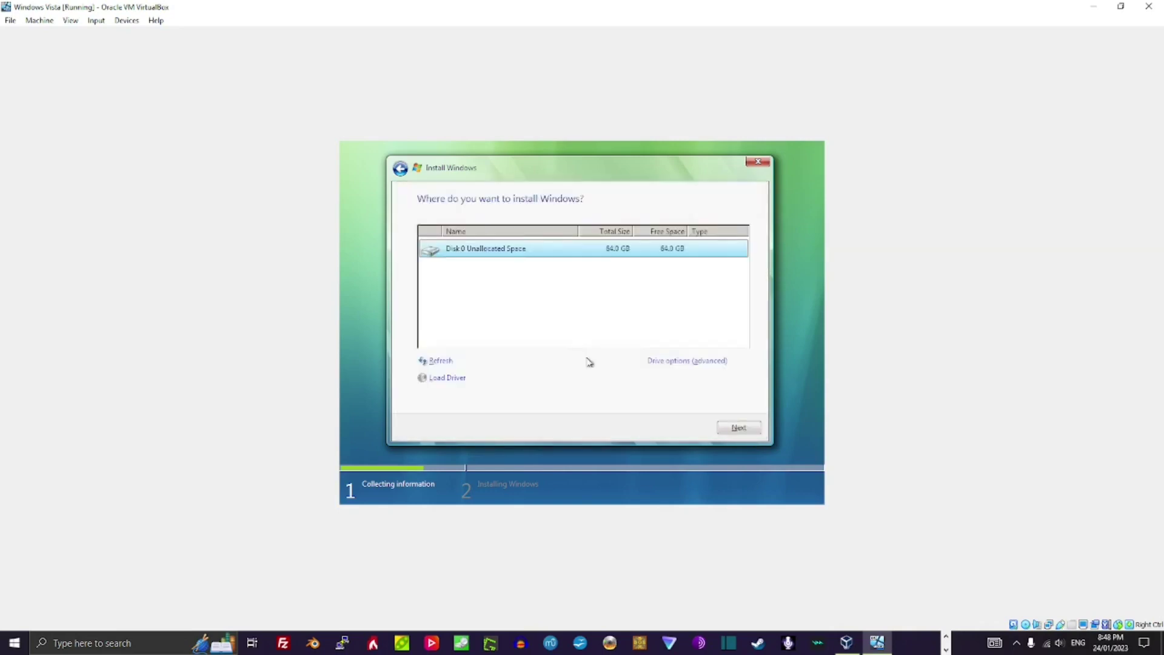
click(735, 429)
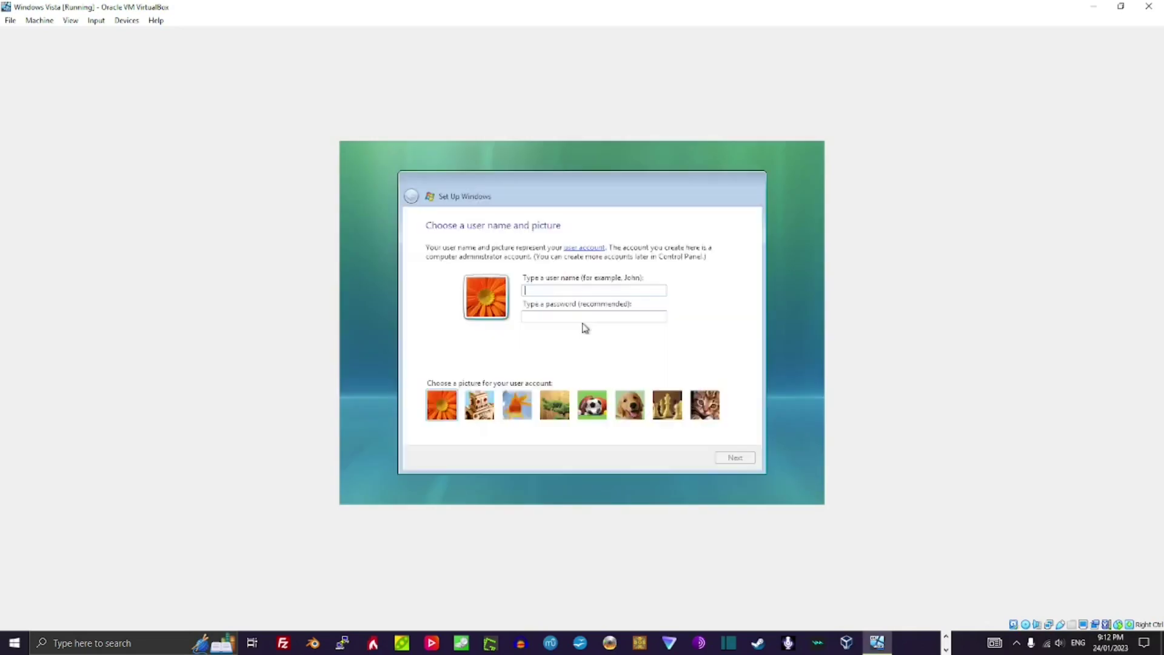
Create the user account Admin with the goldfish picture and keep Admin-PC as the computer name.
text(Admin)
click(517, 405)
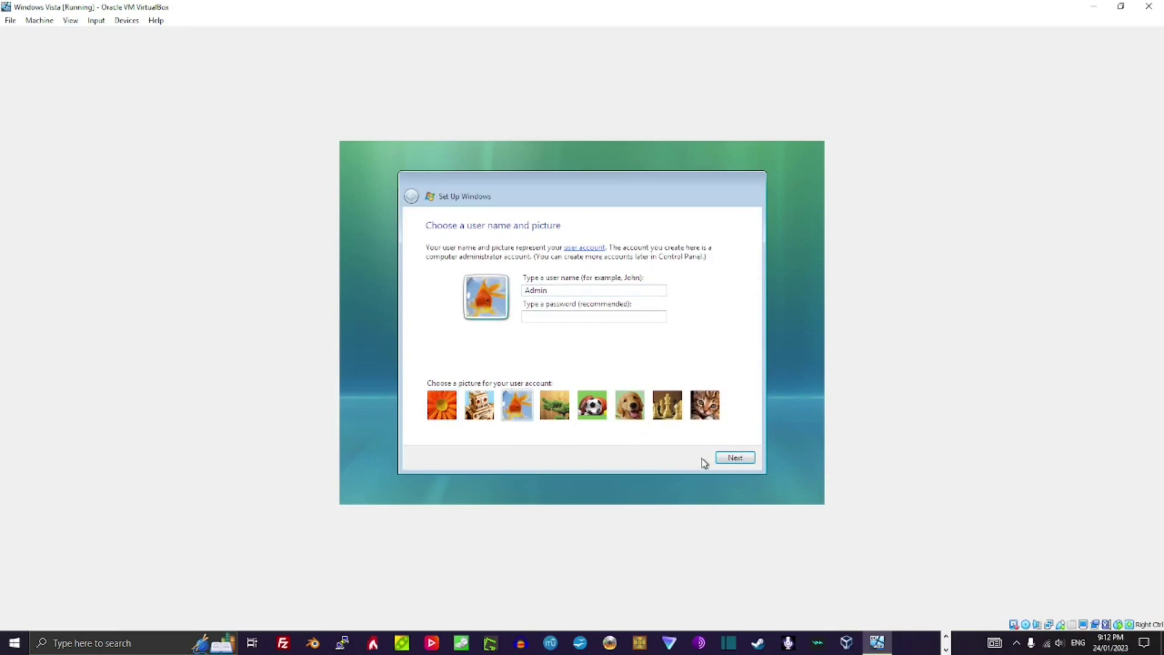
click(733, 458)
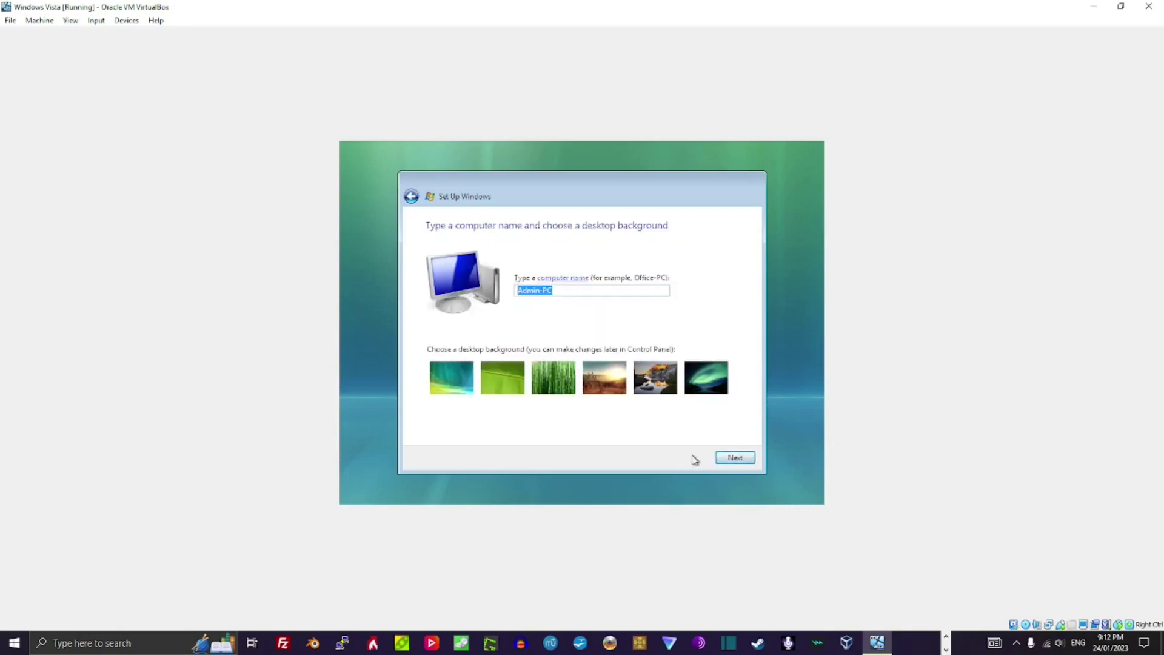
click(740, 463)
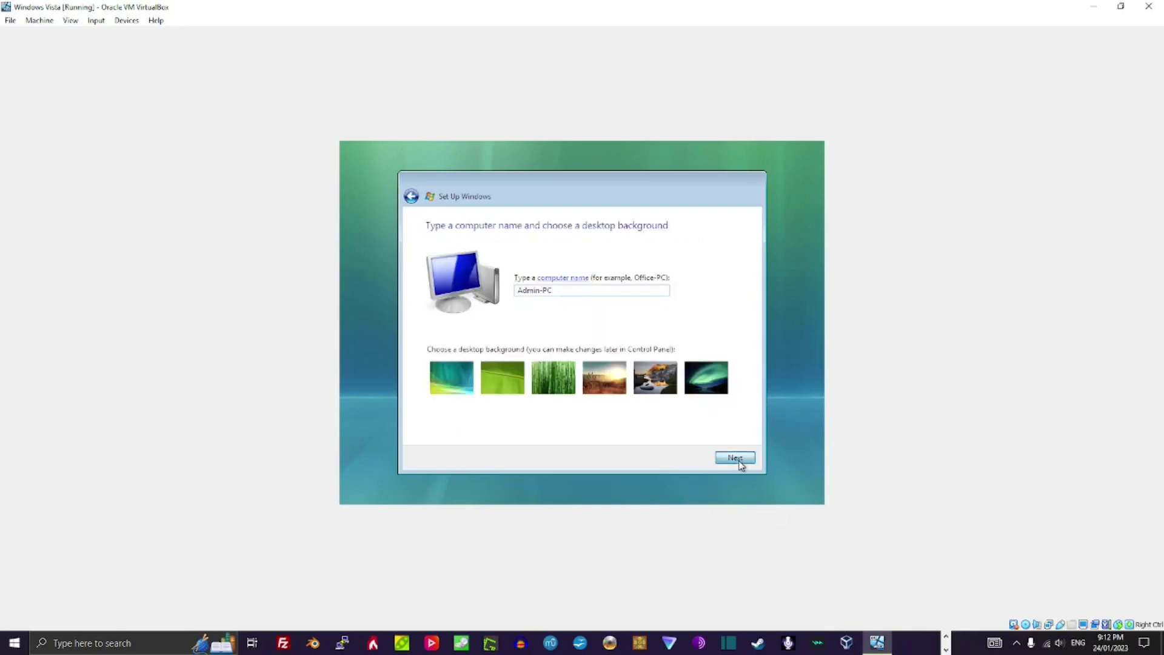
Set the time zone to Canberra, Melbourne, Sydney (GMT+10:00) with automatic daylight saving adjustment turned off.
click(535, 341)
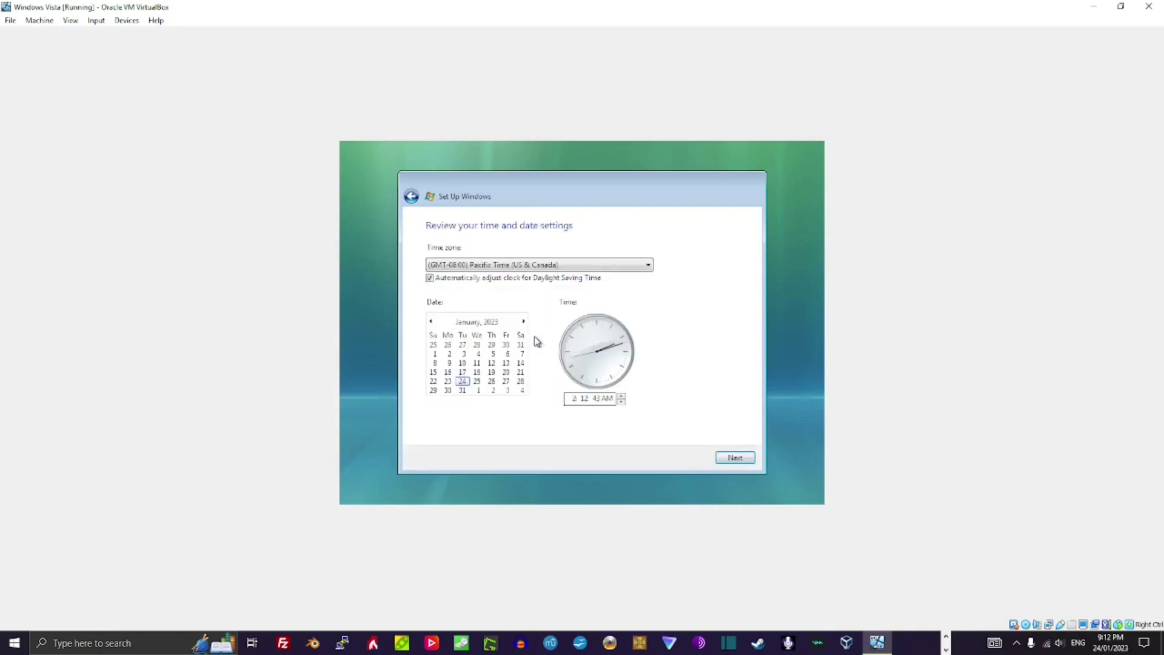
click(533, 282)
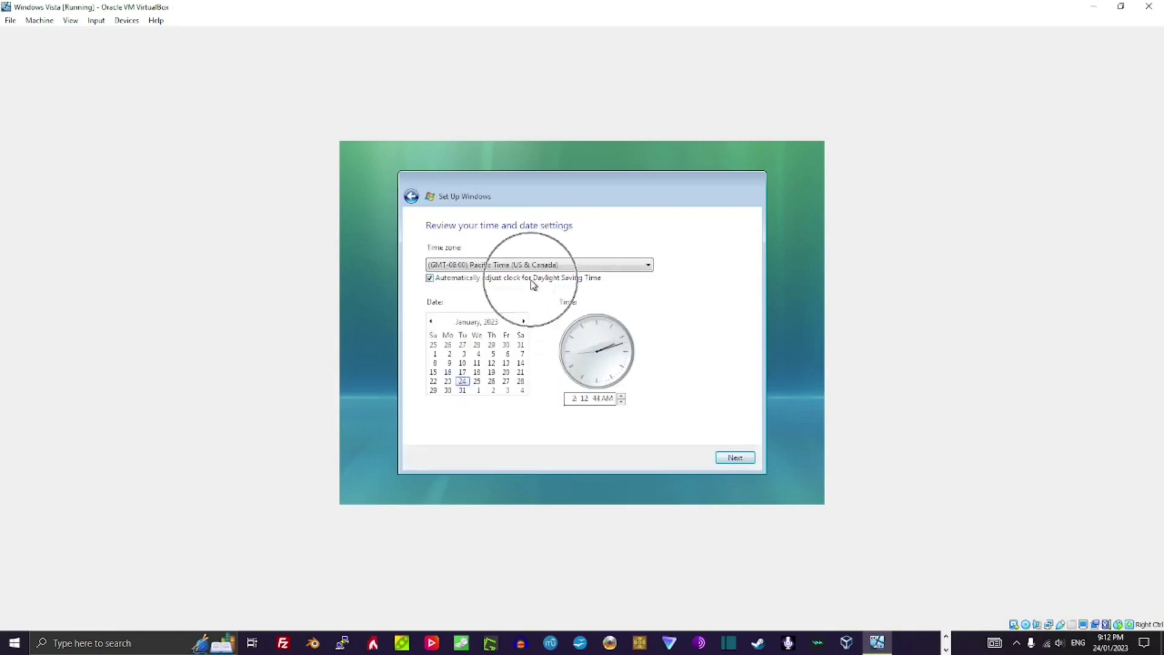
click(584, 267)
drag(648, 245, 646, 369)
drag(647, 373, 647, 401)
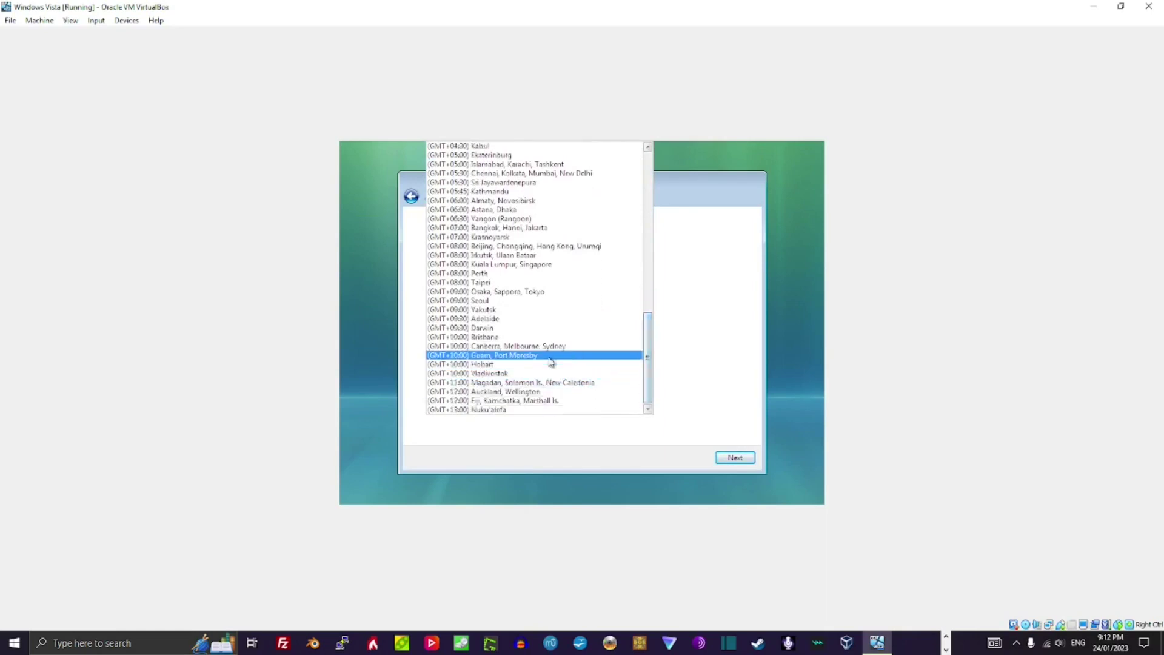
click(589, 347)
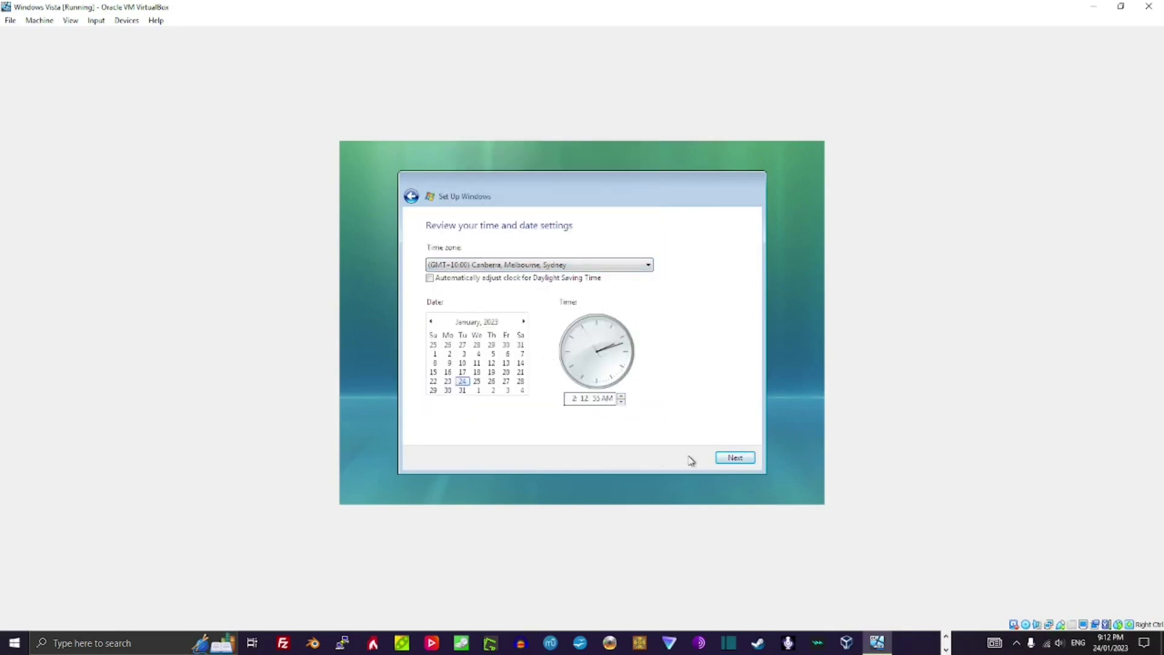
click(734, 458)
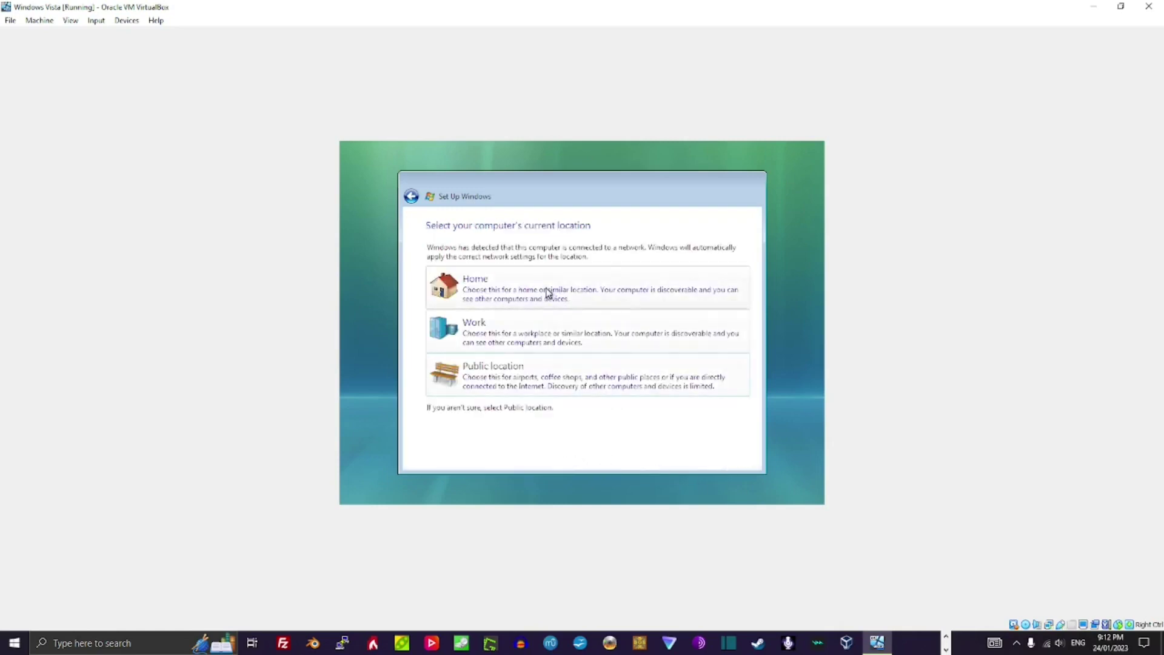
Choose Home as the network location, finish the Windows setup and close the Welcome Center.
click(547, 293)
click(735, 458)
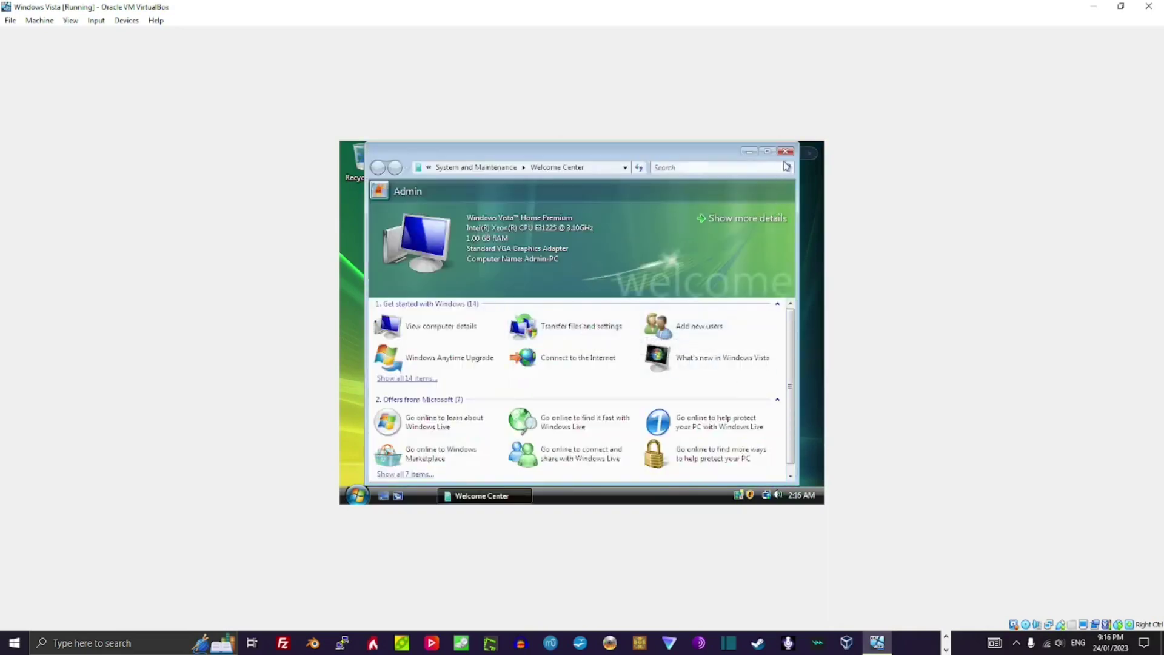
click(786, 151)
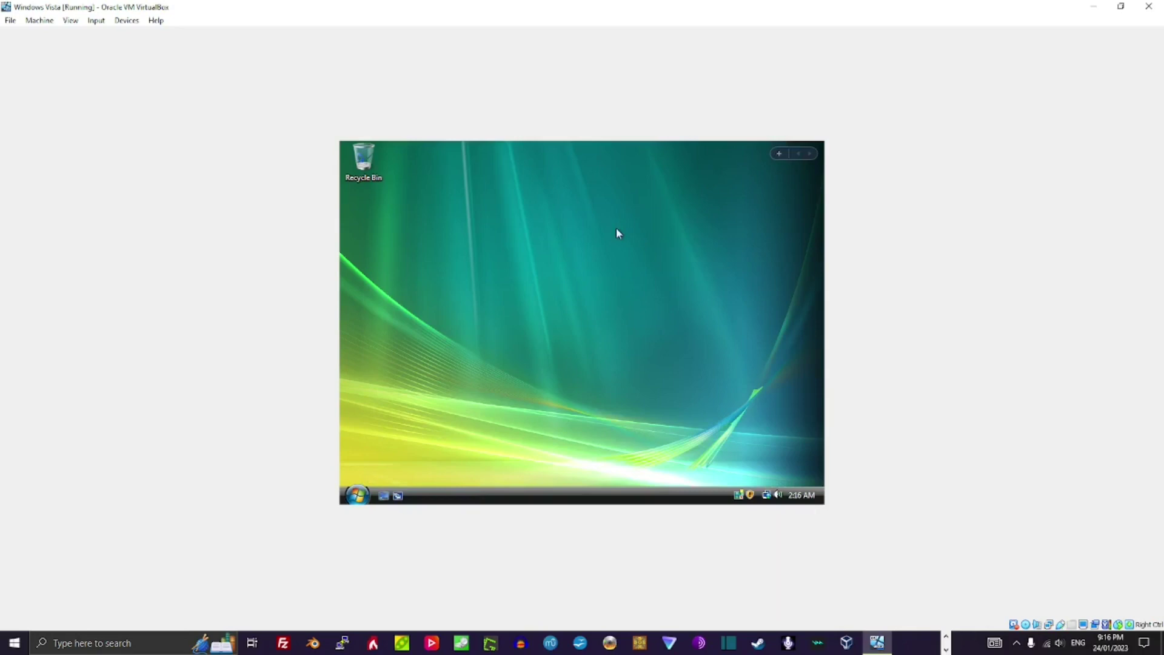